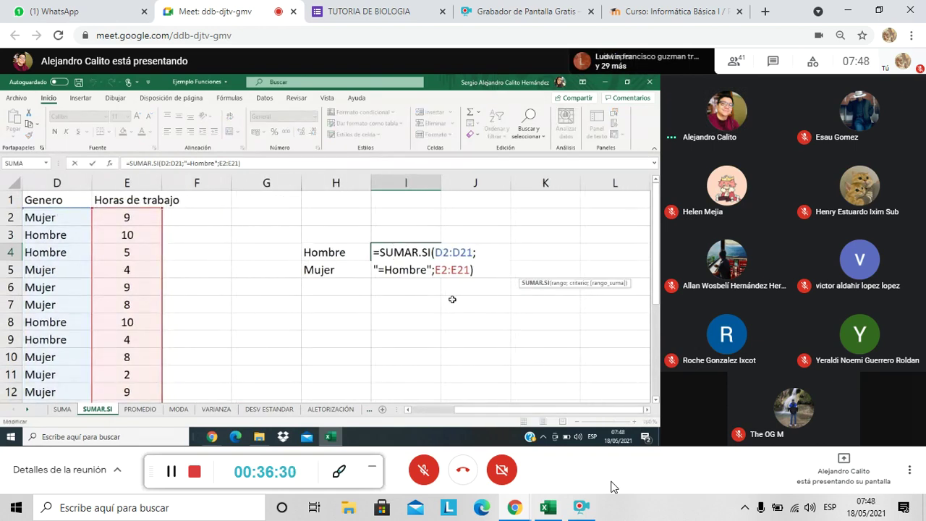
pyautogui.click(397, 231)
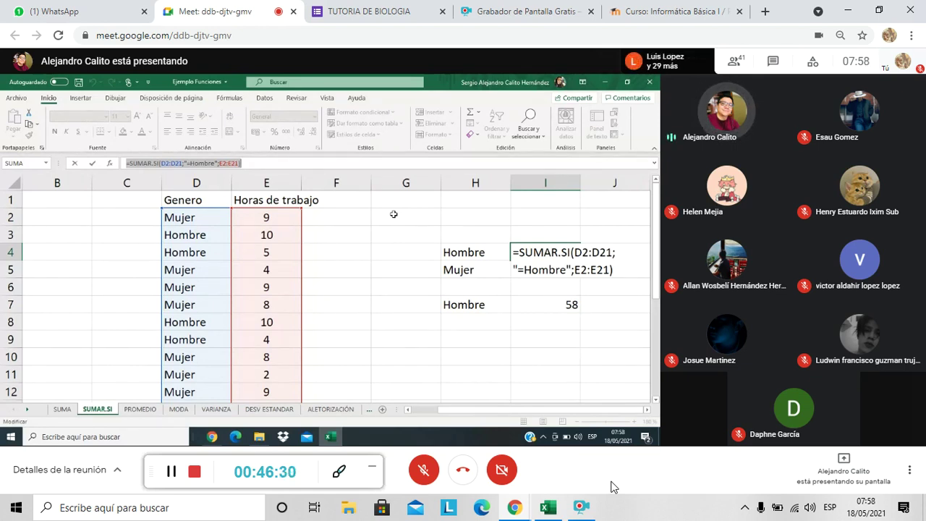
# Copy the Hombre entry from cell D3 into cells D4, D8 and D9 of the Genero column
pyautogui.click(202, 236)
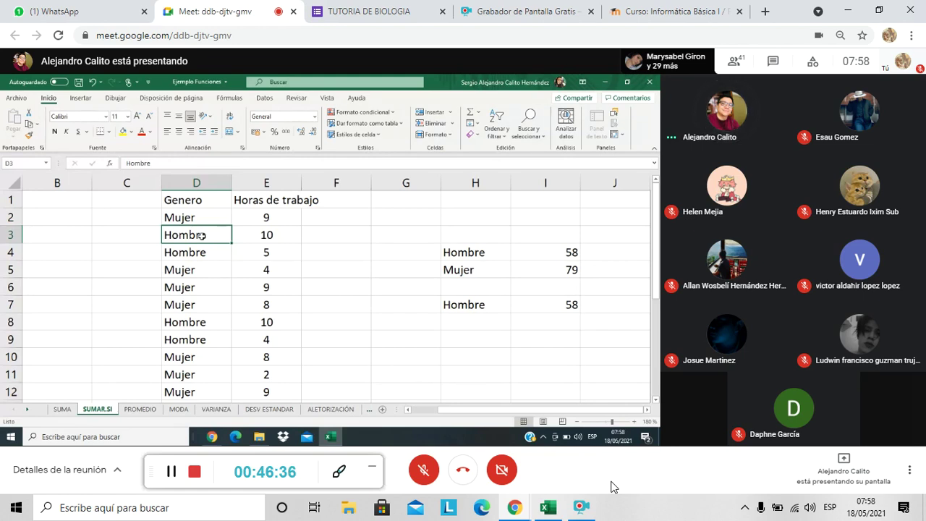
pyautogui.hotkey('ctrl', 'c')
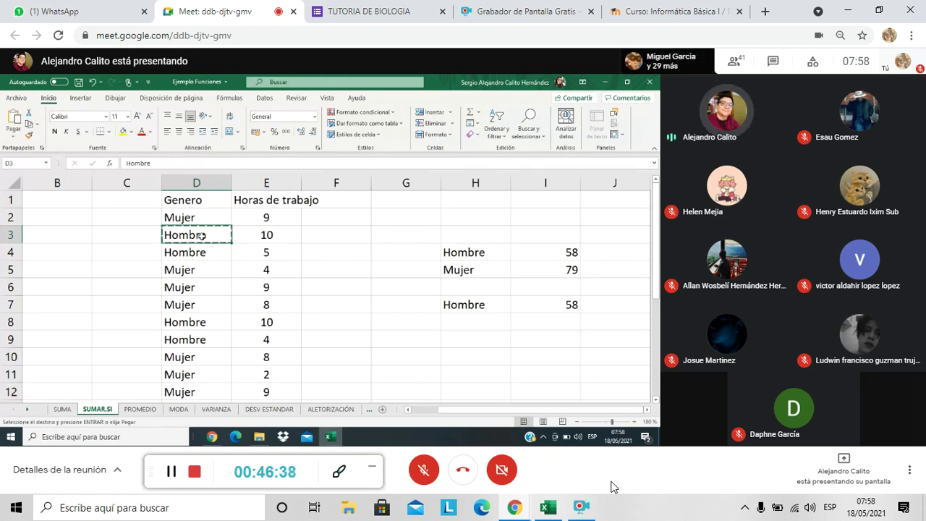
pyautogui.press('Down')
pyautogui.hotkey('ctrl', 'v')
pyautogui.press('Down')
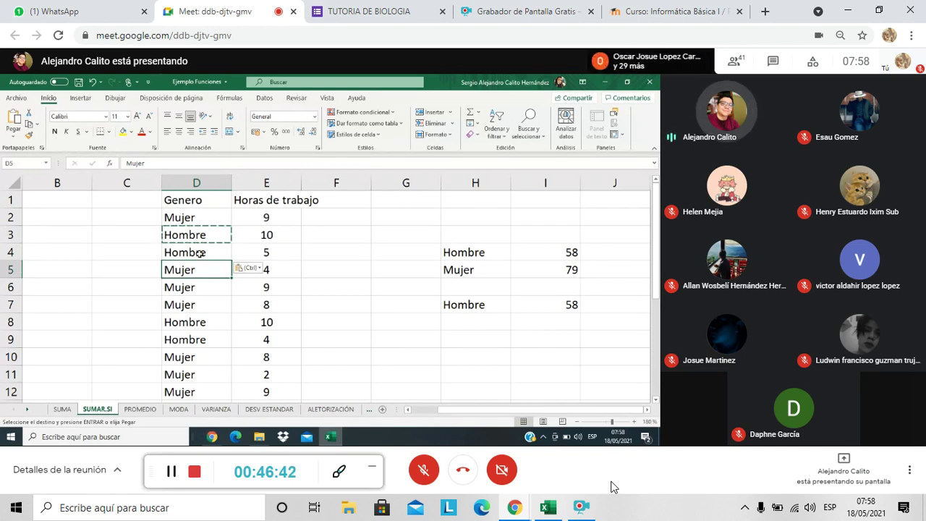
pyautogui.click(198, 320)
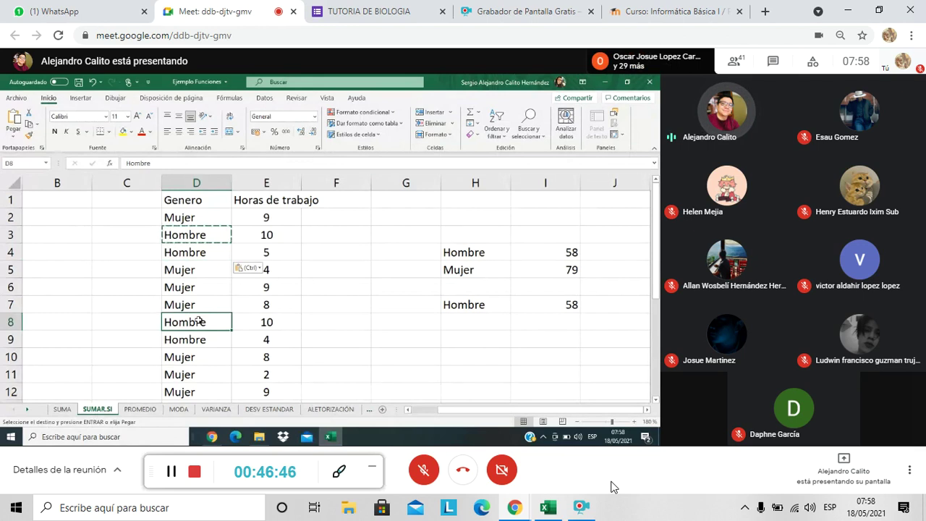
pyautogui.hotkey('ctrl', 'v')
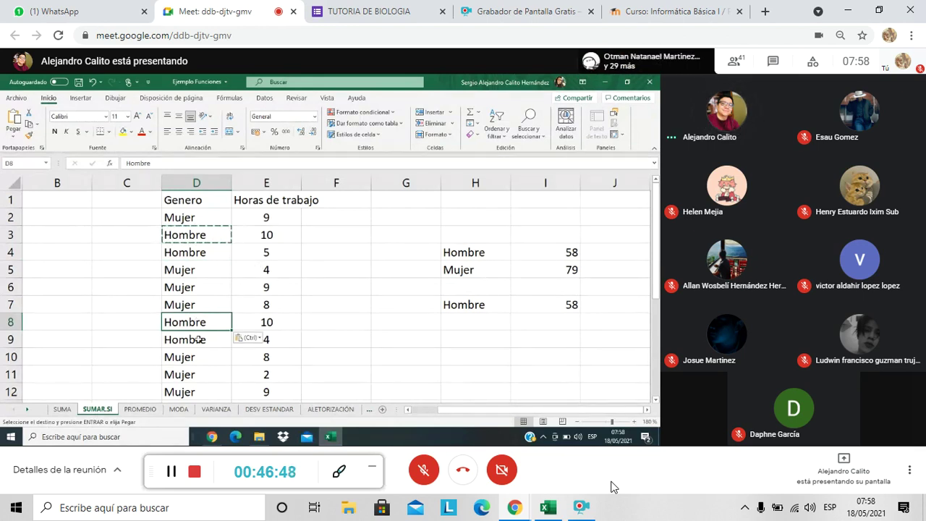
pyautogui.click(198, 339)
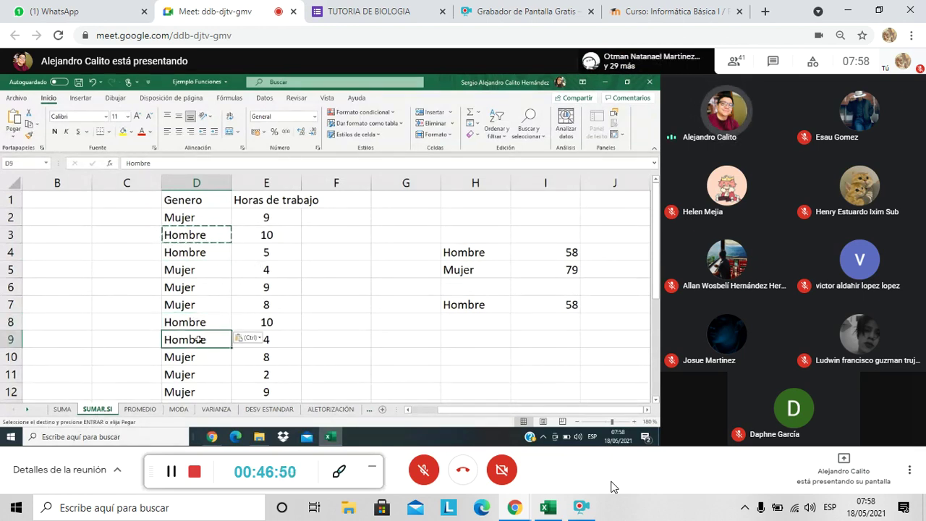
pyautogui.rightClick(198, 340)
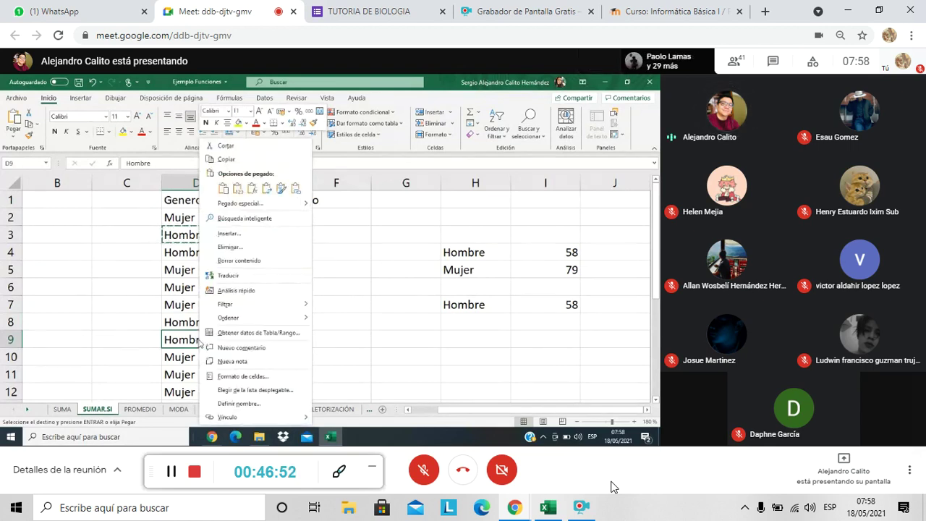
pyautogui.click(223, 188)
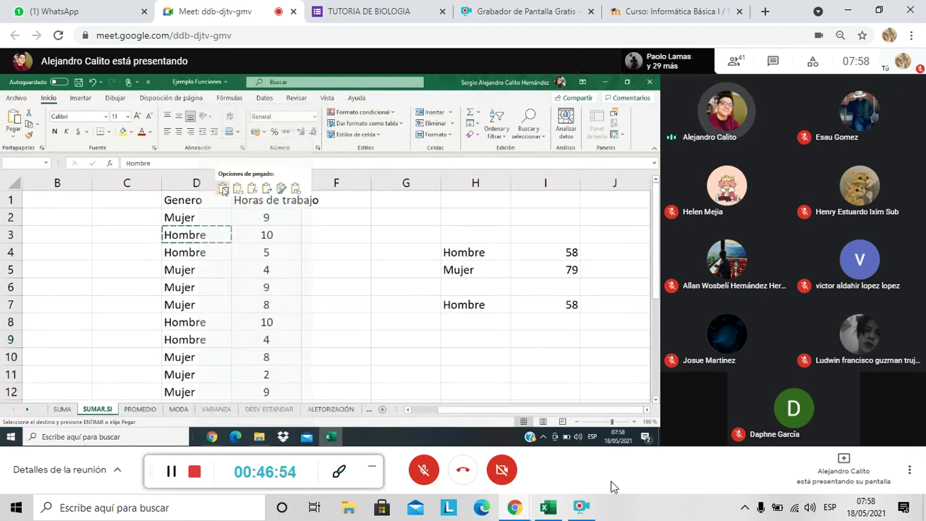
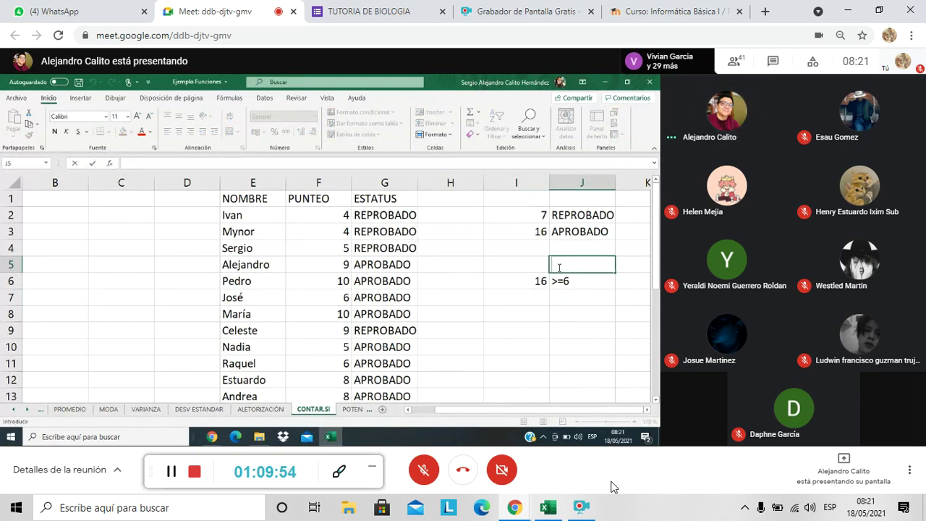
# Enter the criterion <=5 in cell J5, above the >=6 criterion
pyautogui.write('>')
pyautogui.press('BackSpace')
pyautogui.write('<=')
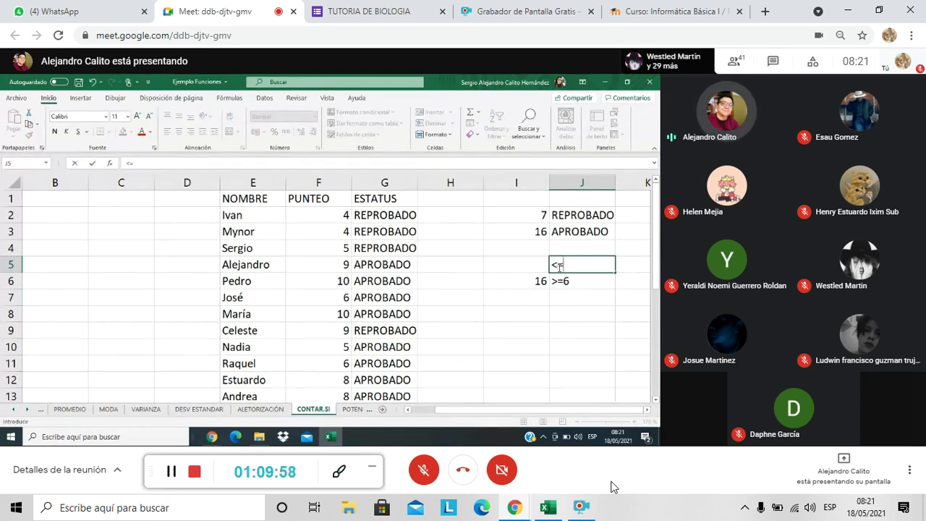
pyautogui.write('5')
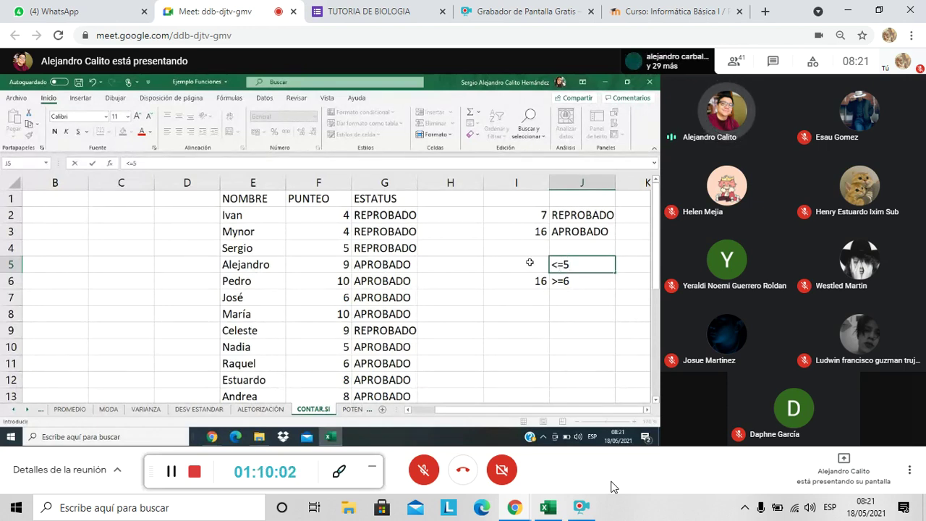
# Begin a CONTAR.SI formula in cell I5, next to the <=5 criterion
pyautogui.click(530, 263)
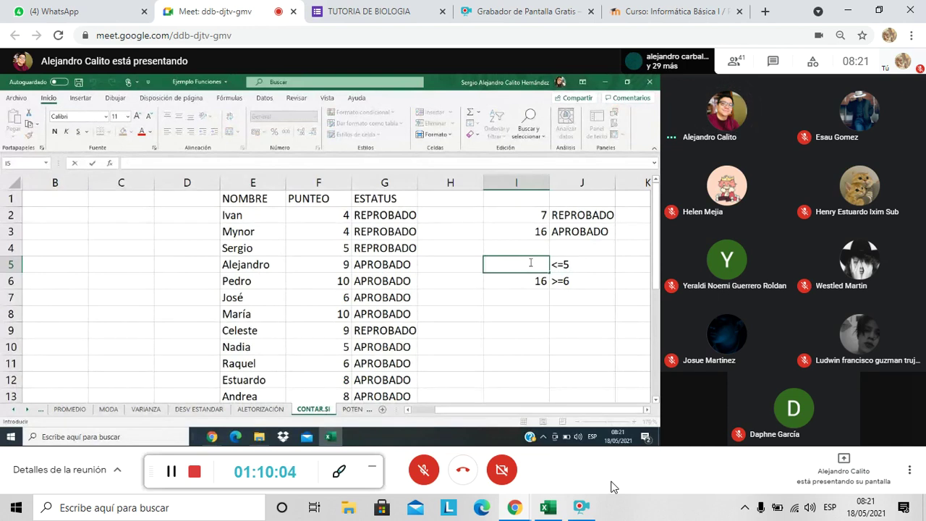
pyautogui.write('=co')
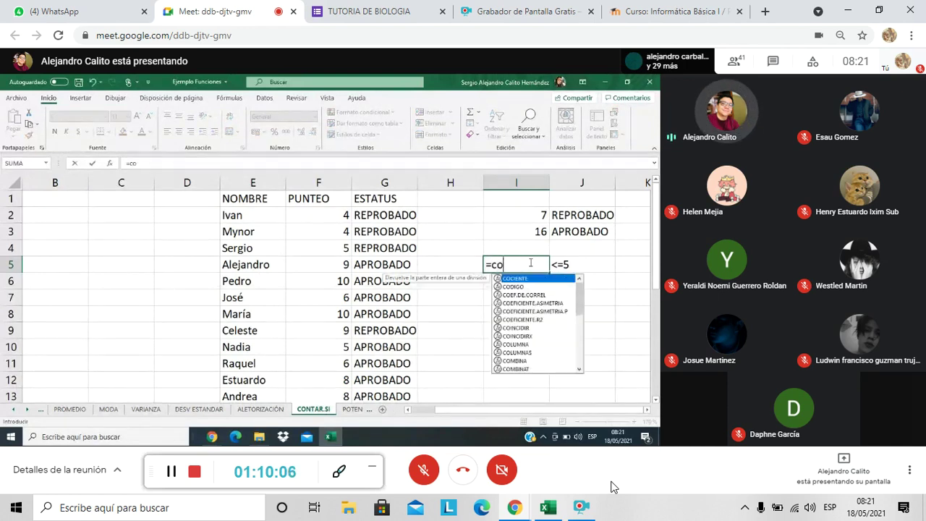
pyautogui.write('nta.si')
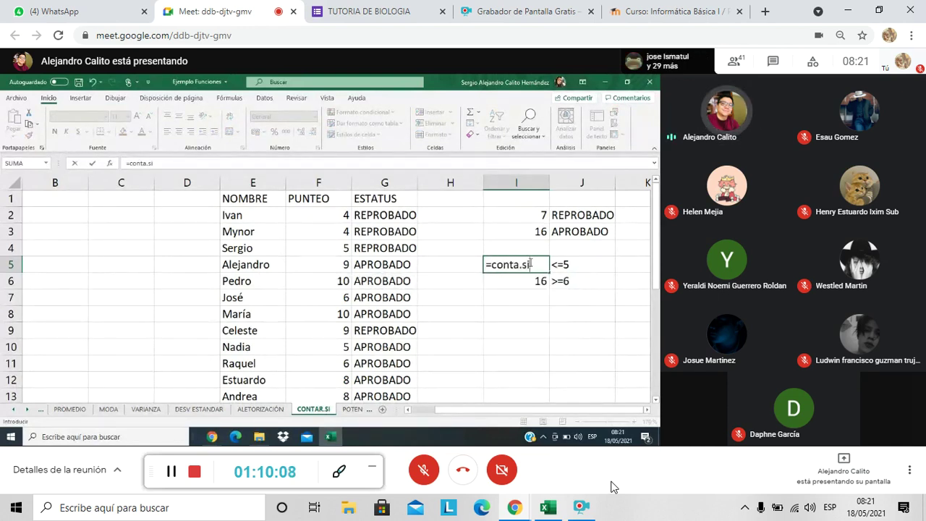
pyautogui.press('BackSpace')
pyautogui.press('BackSpace')
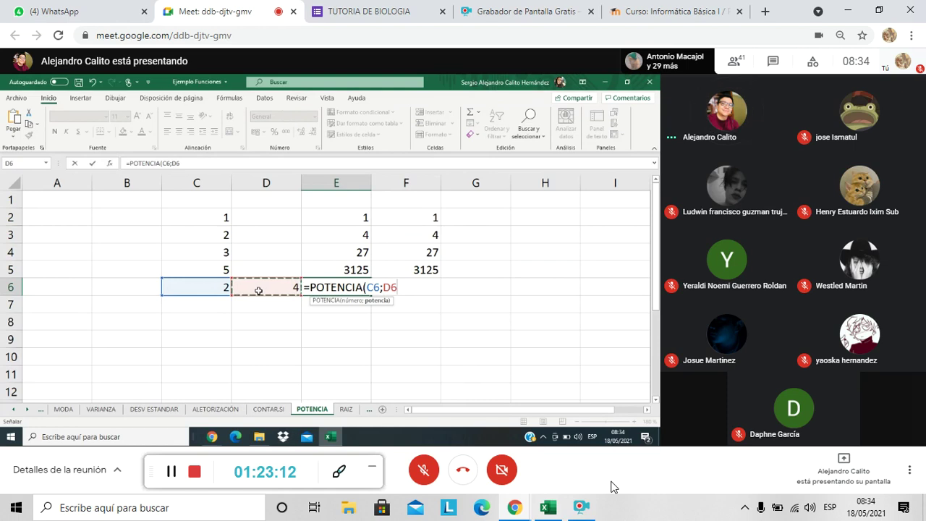
# Complete the formula =POTENCIA(C6;D6) in cell E6 and enter the equivalent =2^4 in cell F6
pyautogui.write(')')
pyautogui.press('Return')
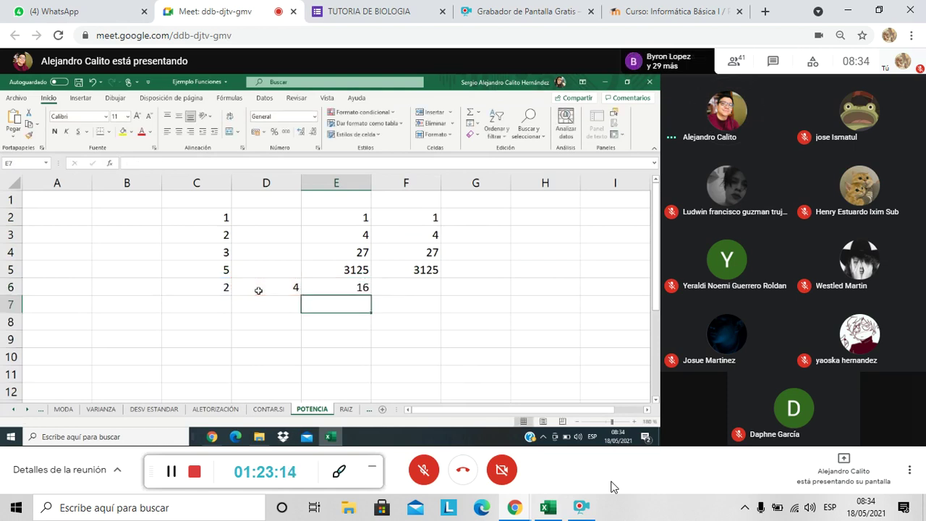
pyautogui.doubleClick(395, 288)
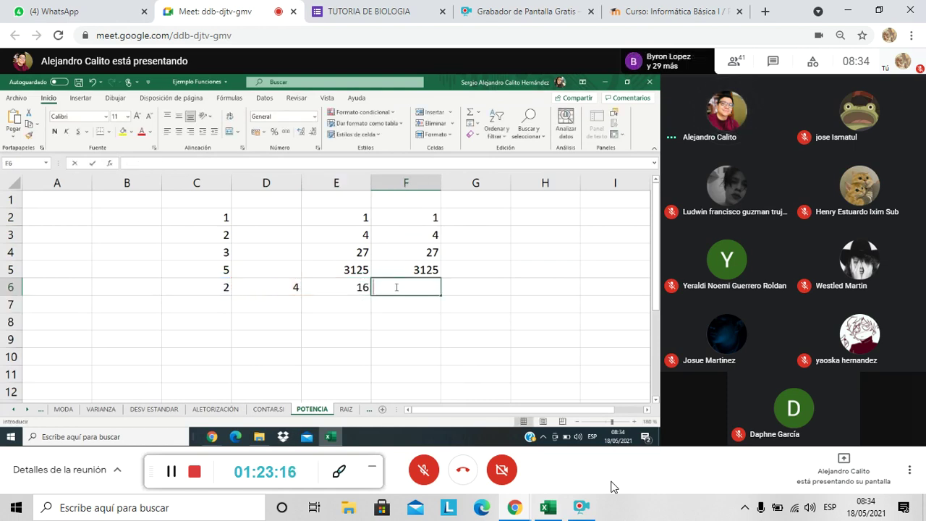
pyautogui.write('=2')
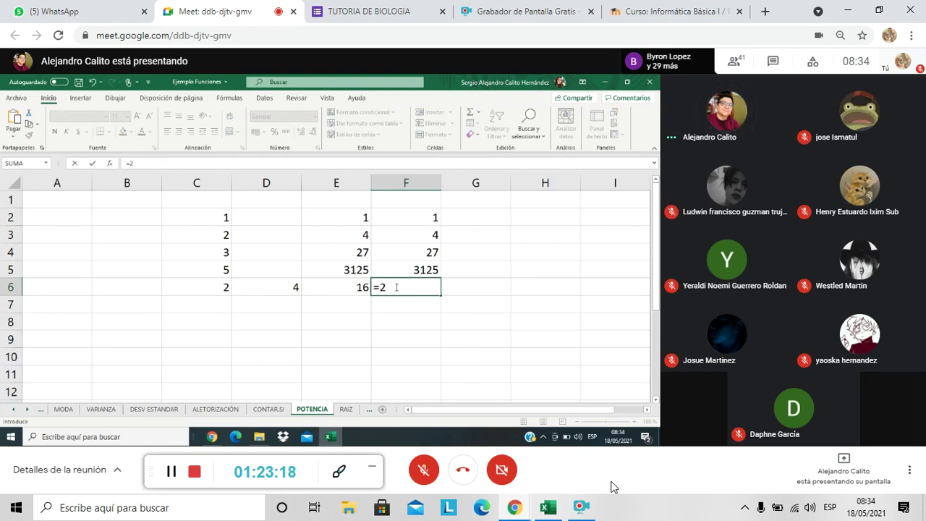
pyautogui.write('^4')
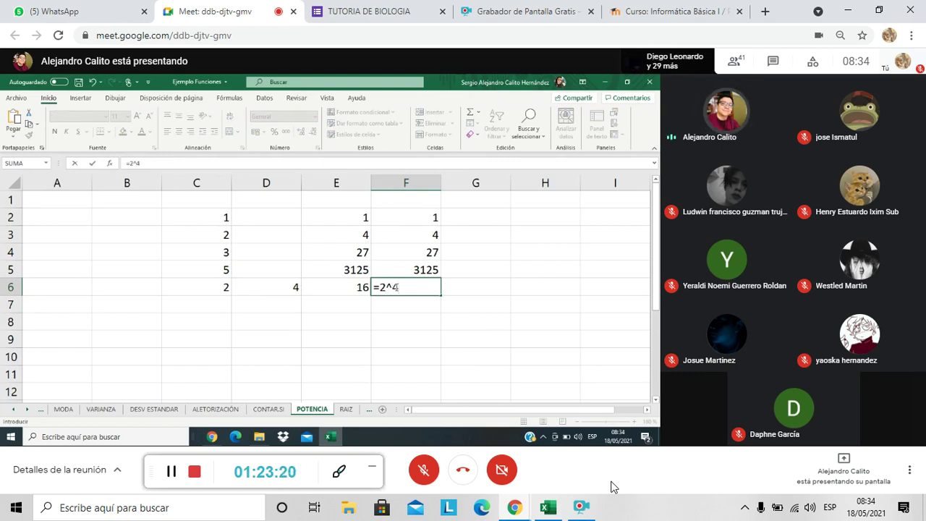
pyautogui.press('Return')
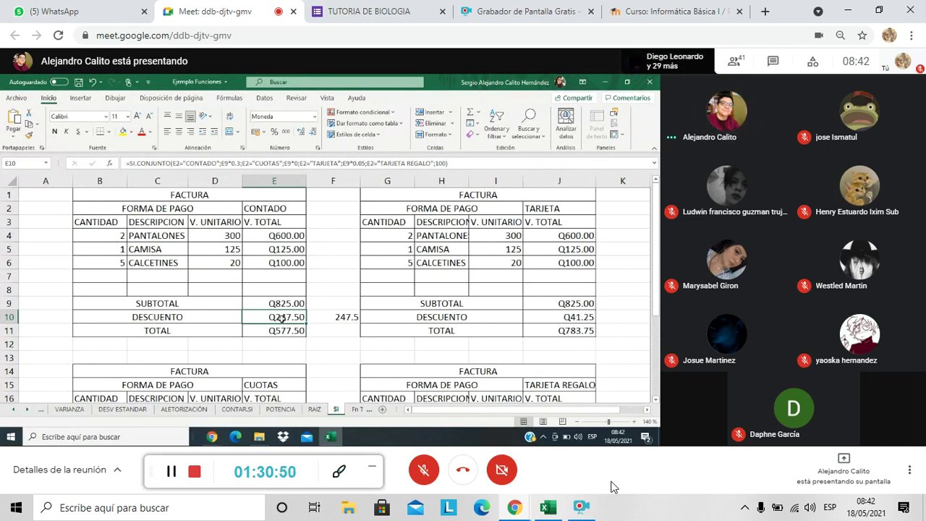
# Check the formula in F10 and copy the discount cells E10:F10 of the first invoice
pyautogui.click(345, 317)
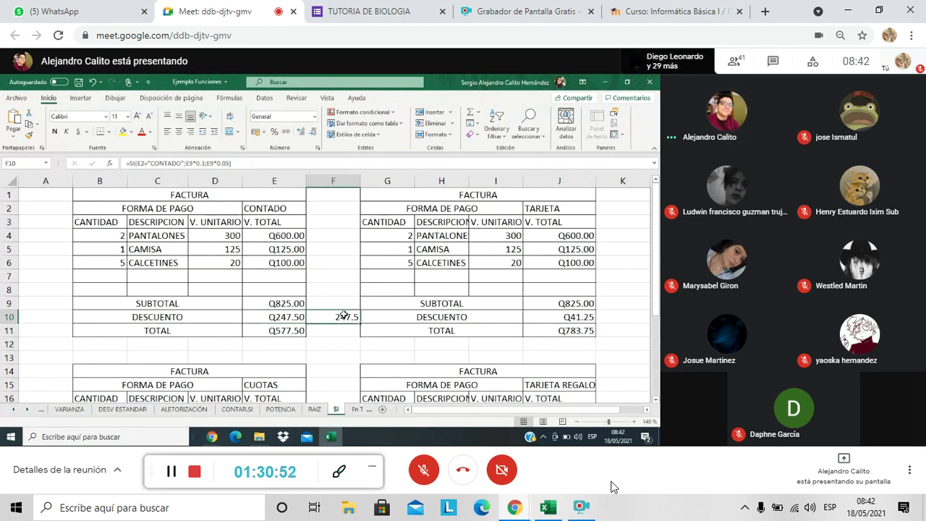
pyautogui.moveTo(289, 317); pyautogui.dragTo(327, 318)
pyautogui.hotkey('ctrl', 'c')
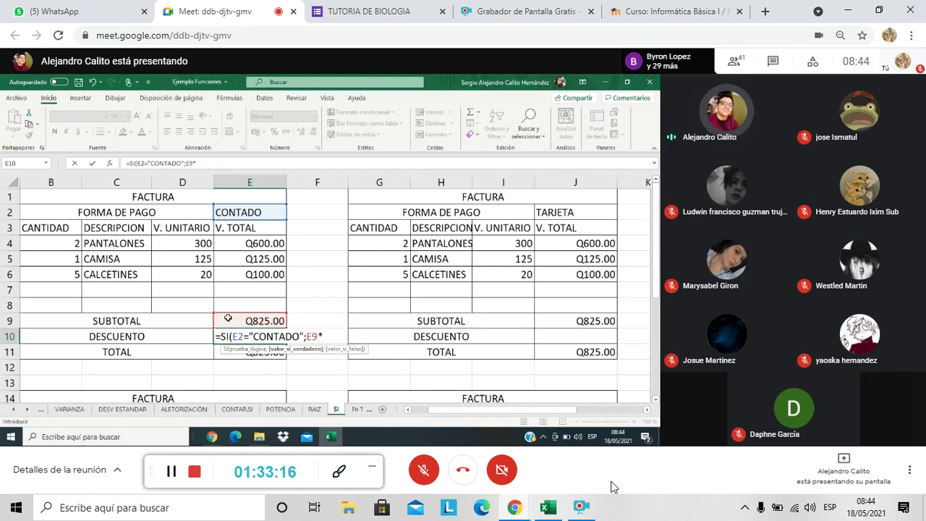
# Continue the SI discount formula in E10 up to =SI(E2="CONTADO";E9*0
pyautogui.write('0')
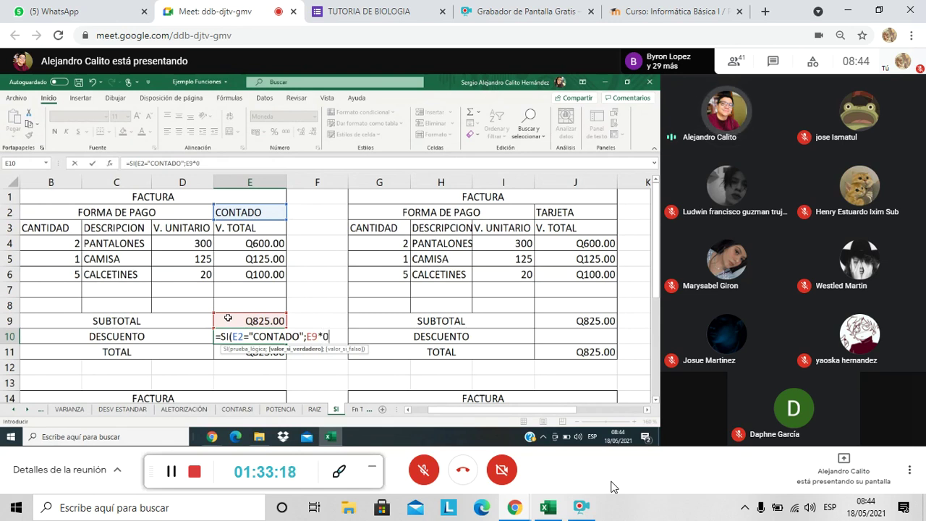
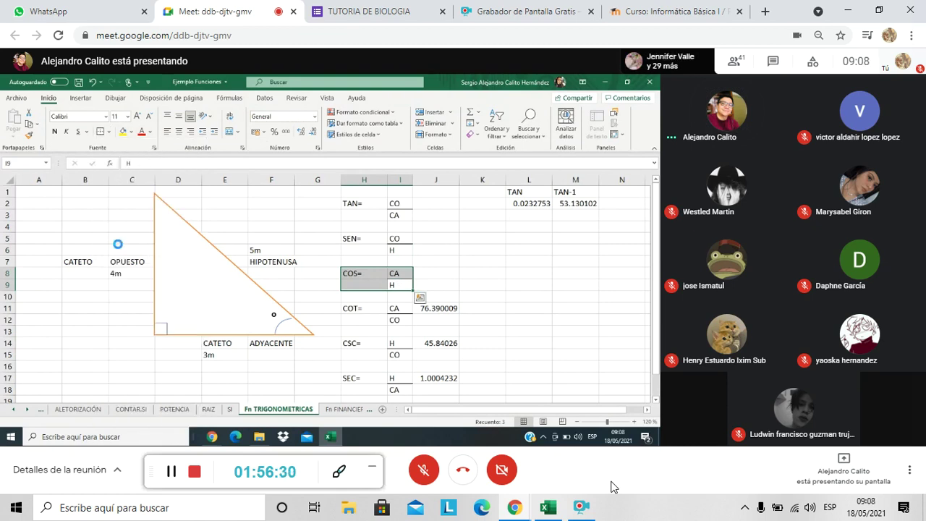
pyautogui.moveTo(355, 241); pyautogui.dragTo(355, 241)
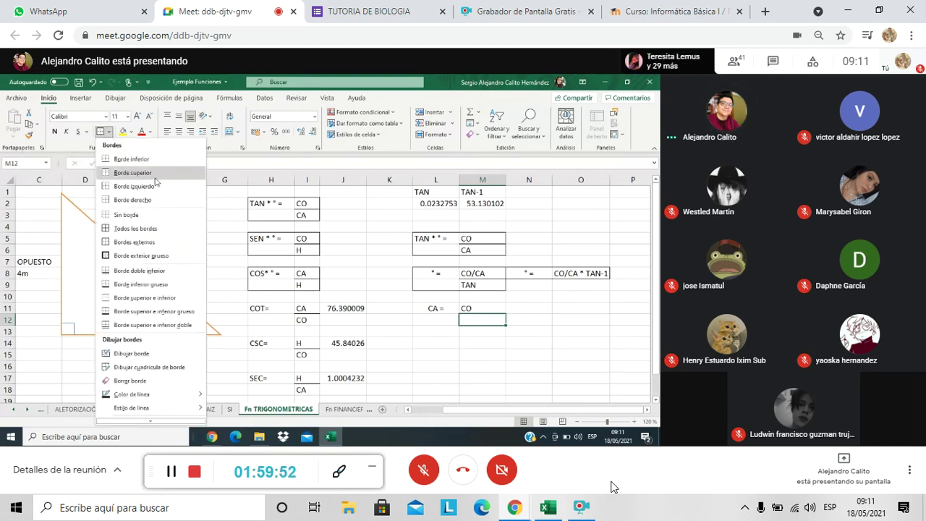
# Add a top border to cell M12 and enter TAN * ° there as the denominator below CO
pyautogui.click(157, 176)
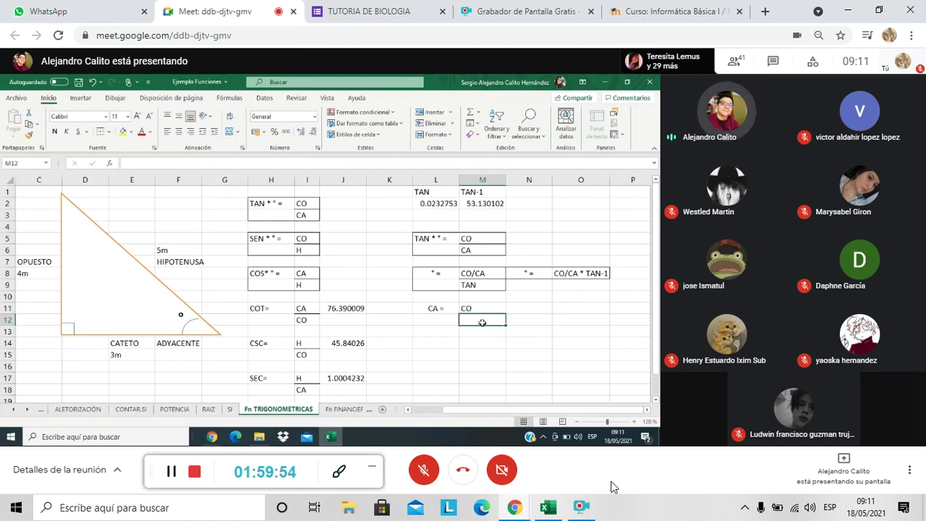
pyautogui.write('TAN')
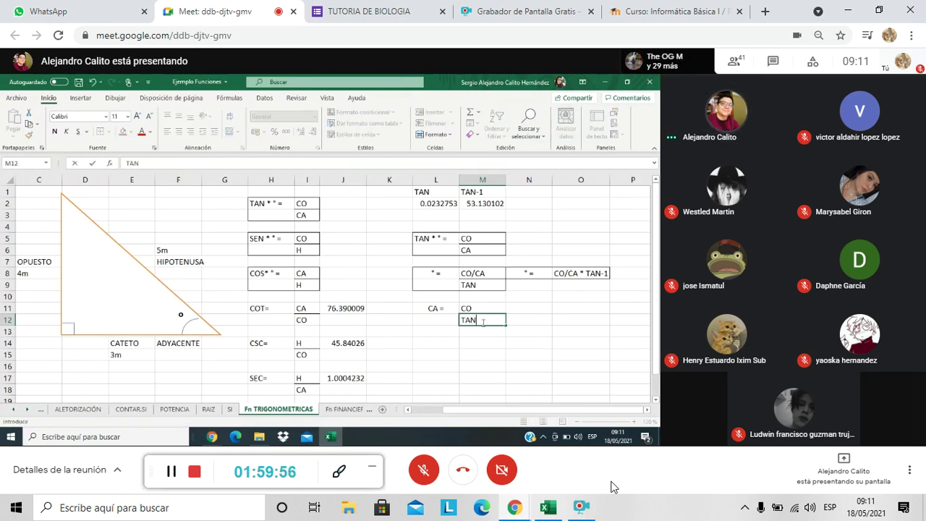
pyautogui.write(' * °')
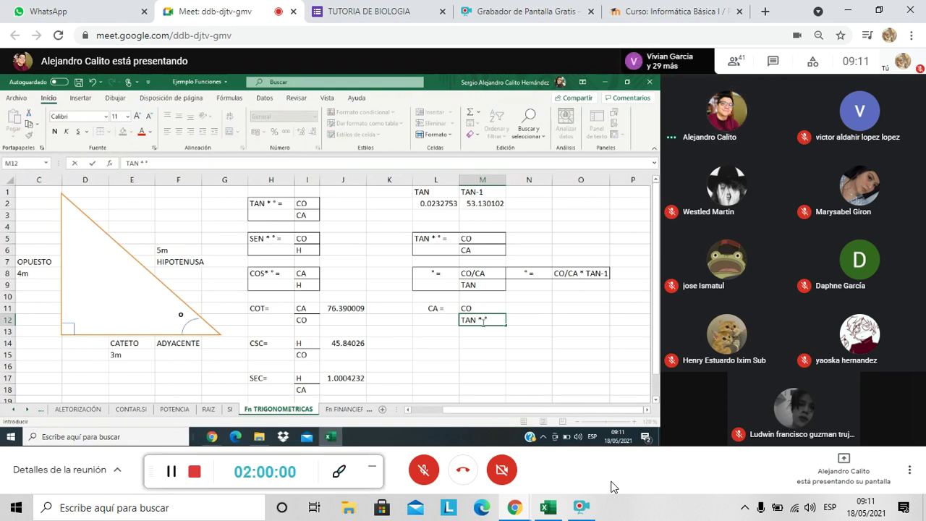
pyautogui.click(479, 342)
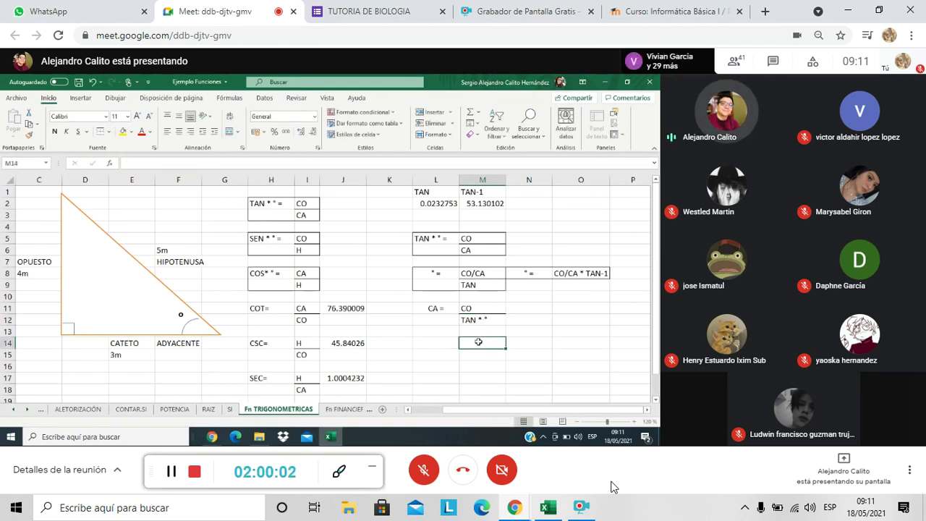
# Apply outside borders around the CA = CO / TAN * ° formula in cells L11:M12
pyautogui.click(494, 322)
pyautogui.moveTo(494, 323); pyautogui.dragTo(429, 307)
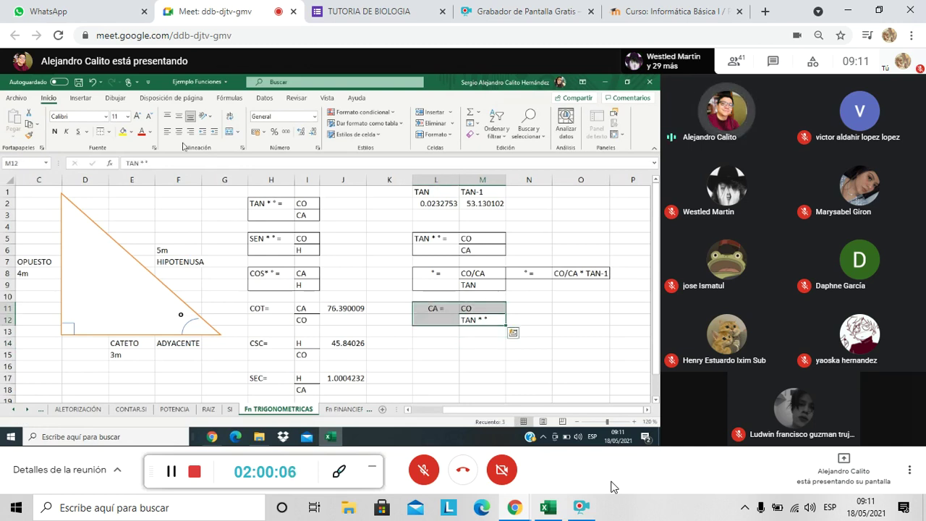
pyautogui.click(109, 132)
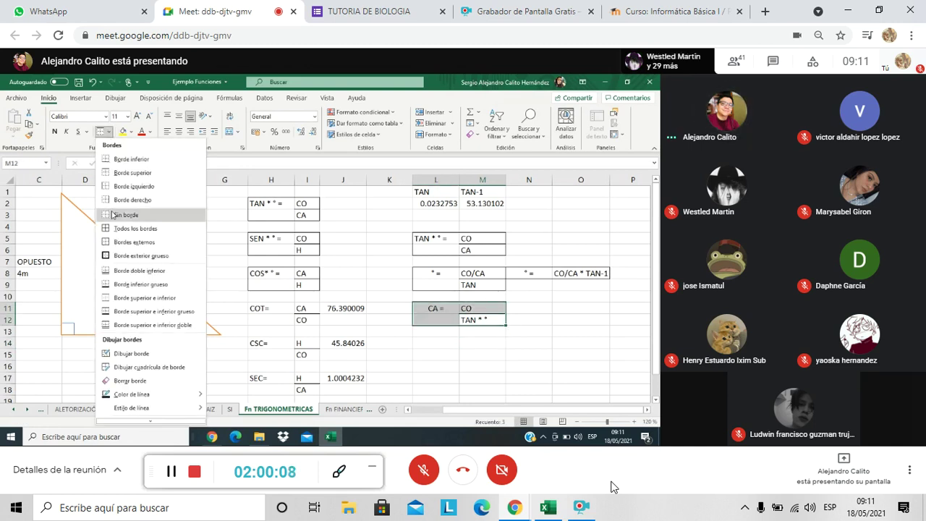
pyautogui.click(116, 242)
# Enter the label CO = in cell L14, below the boxed CA formula
pyautogui.click(443, 343)
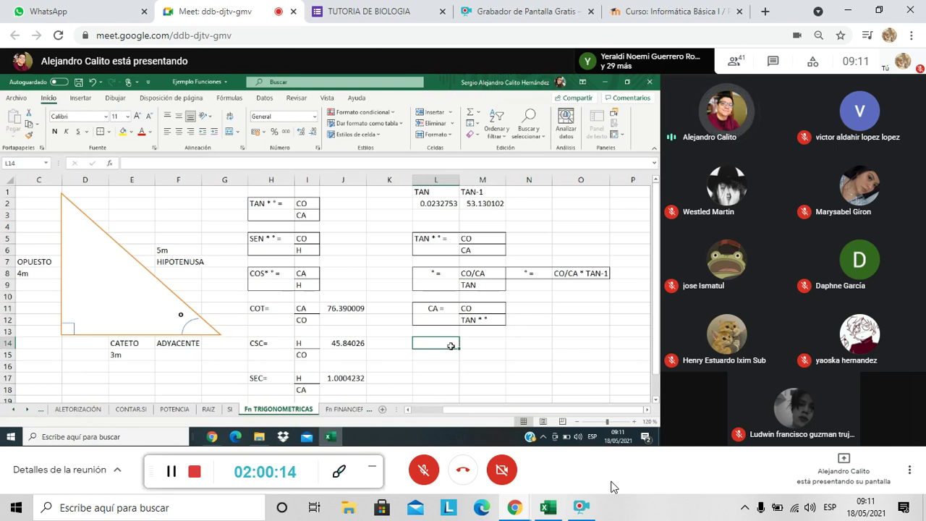
pyautogui.write('CO=')
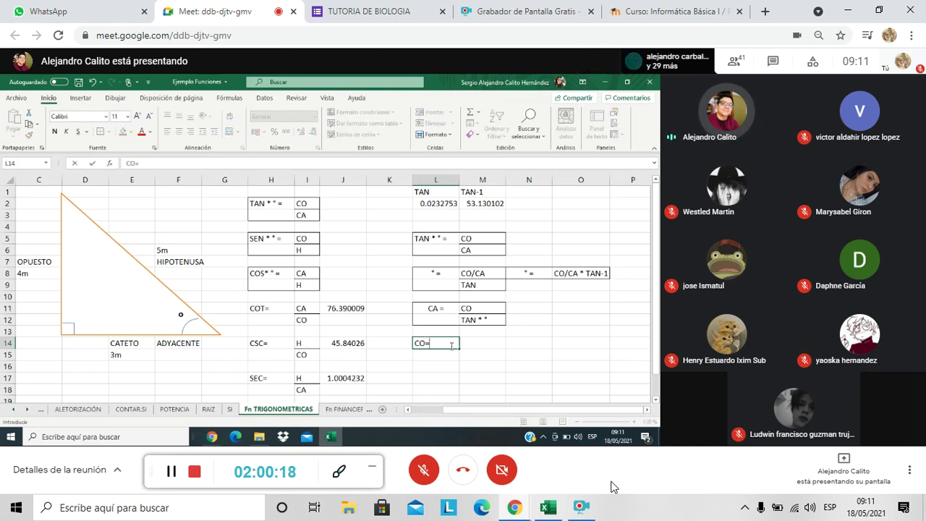
pyautogui.press('Left')
pyautogui.write('=')
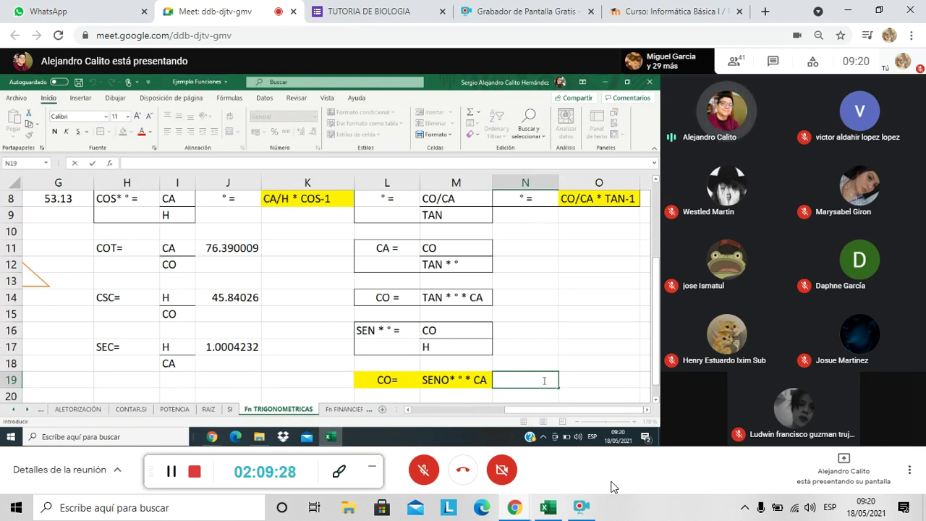
# Start the CO formula in cell N19 up to =SENO(G8*PI(, using the angle in G8
pyautogui.write('=')
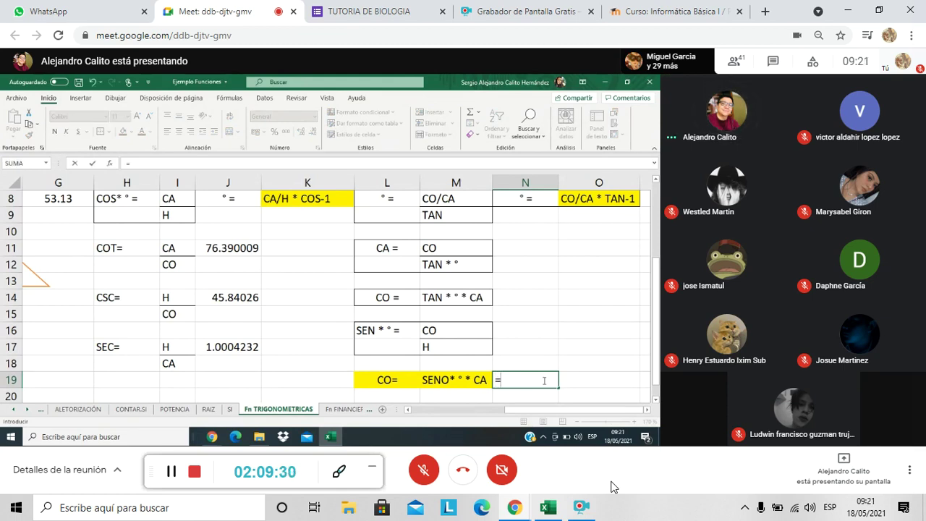
pyautogui.write('SENO')
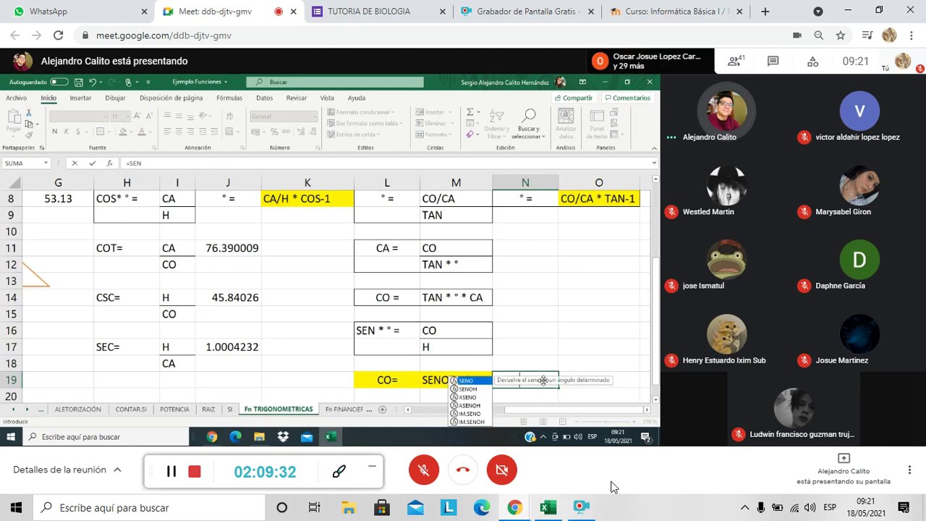
pyautogui.doubleClick(474, 381)
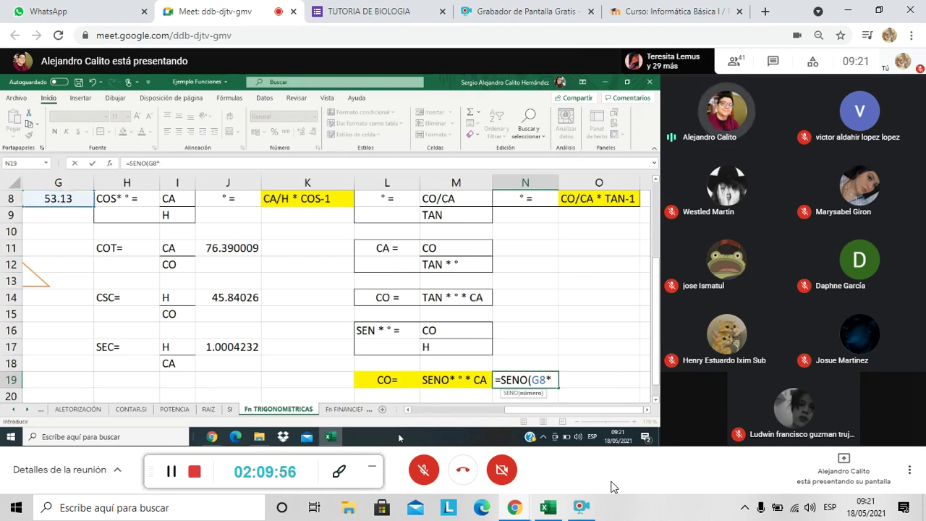
pyautogui.write('*PI')
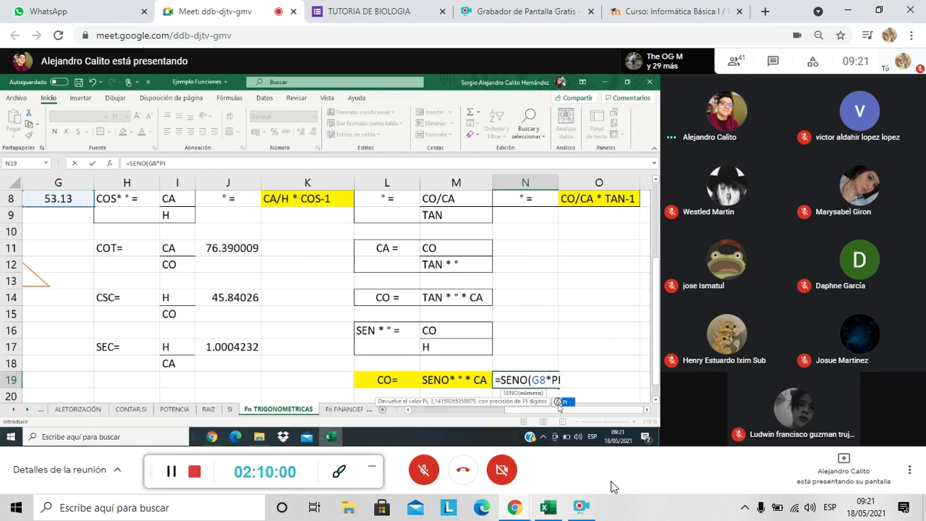
pyautogui.write('(')
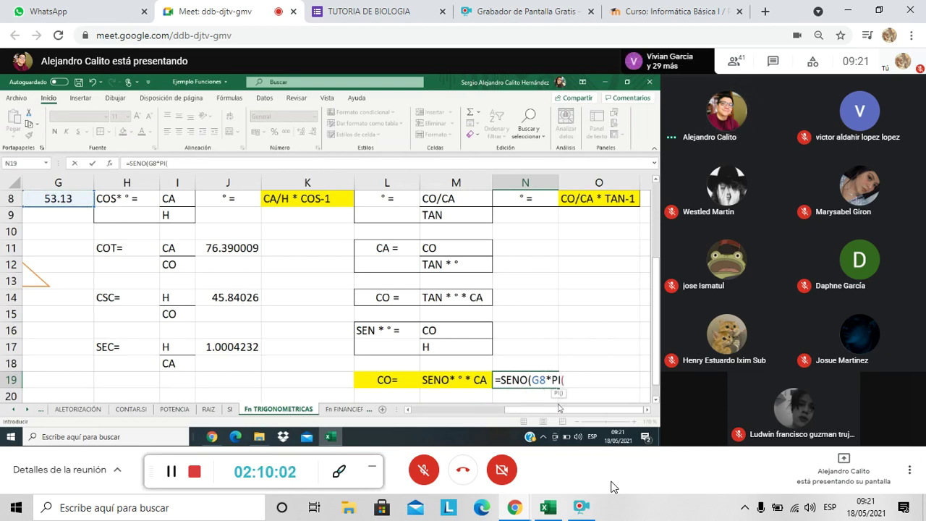
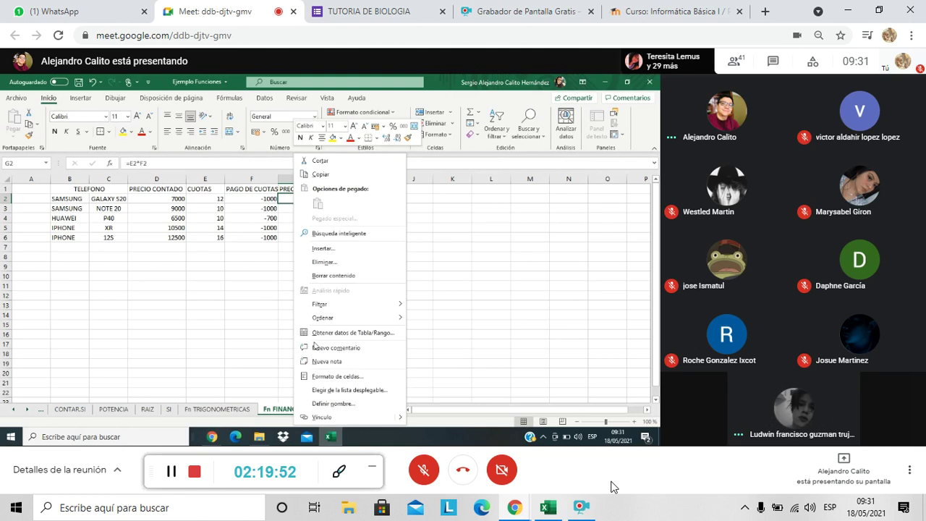
# Open the cell format settings for G2, the first PRECIO TOTAL cell on the Fn FINANCIERA sheet
pyautogui.click(334, 377)
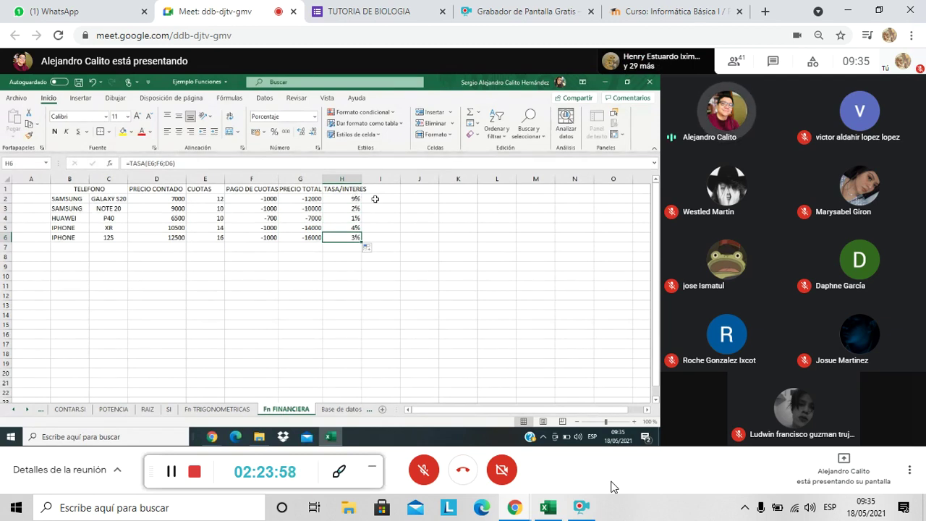
pyautogui.click(375, 199)
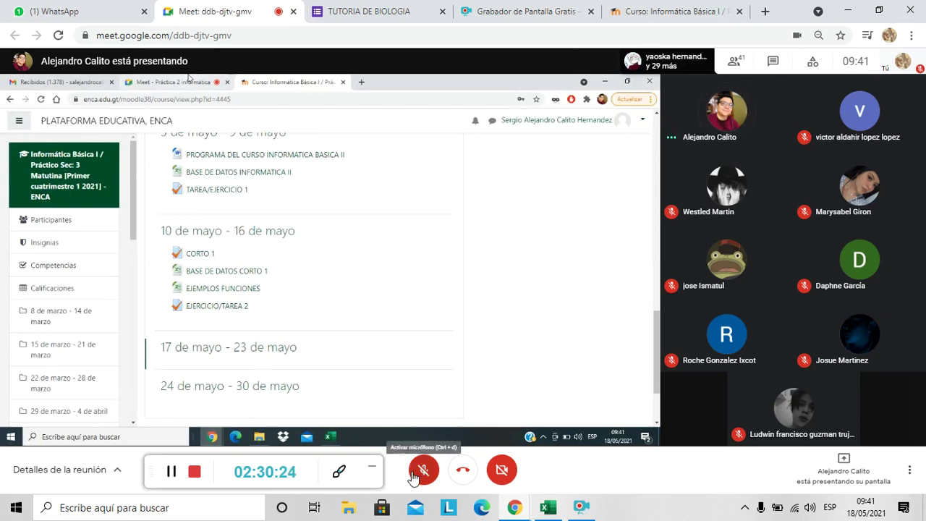
# Turn the meeting microphone on and mute it again
pyautogui.click(412, 476)
pyautogui.click(411, 478)
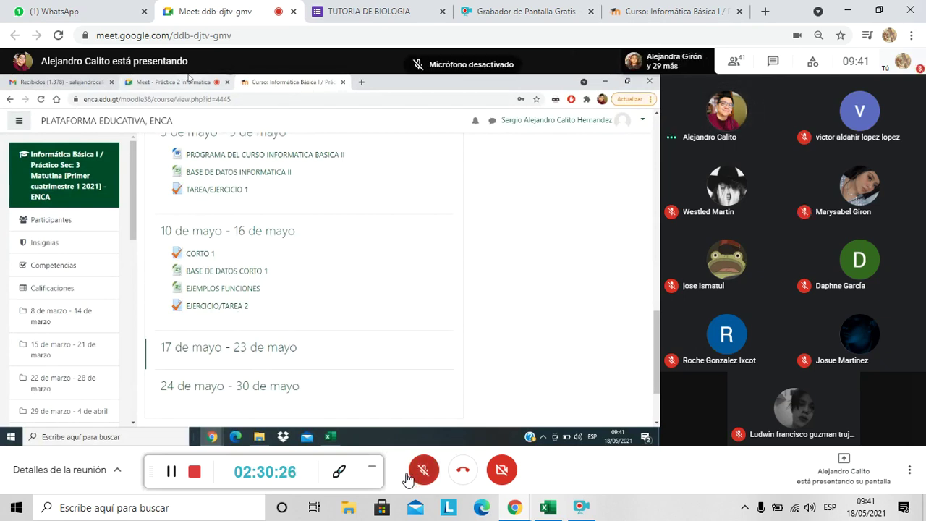